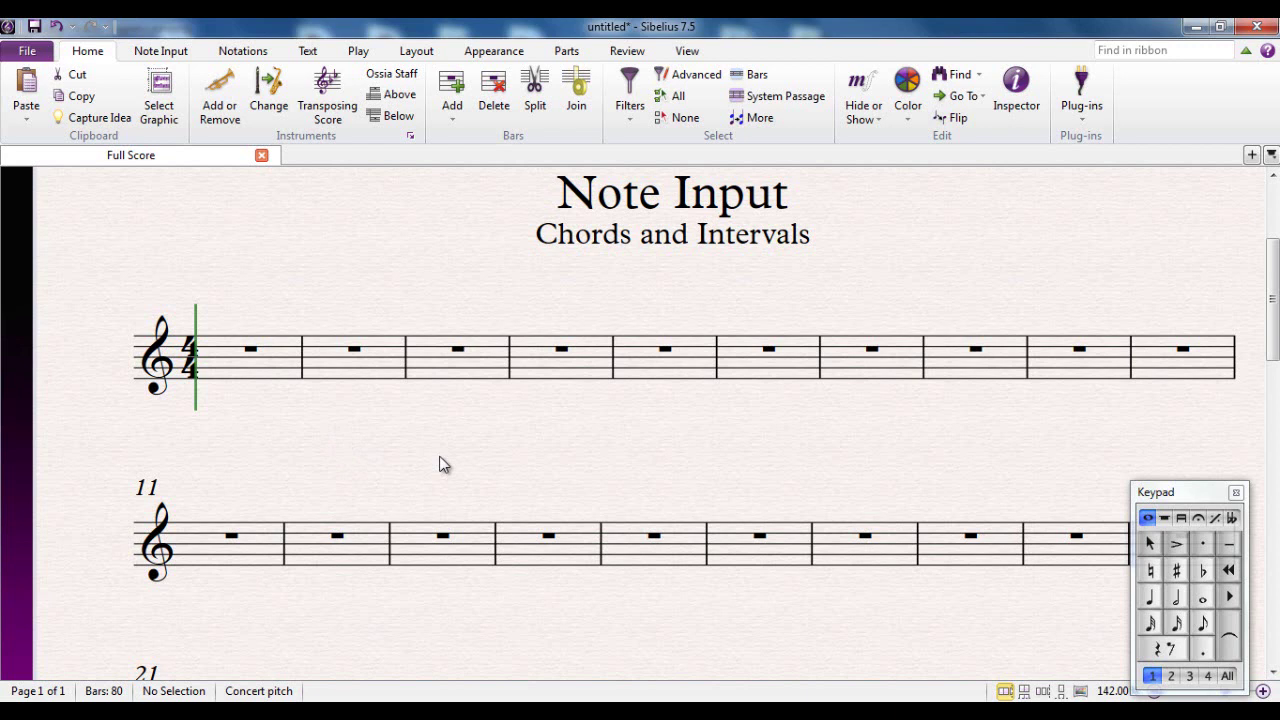
# - Enter quarter notes G4, A4, C5 and eighths B4, A4 in bar 1, then a half-note G4 opening bar 2
pyautogui.click(1150, 594)
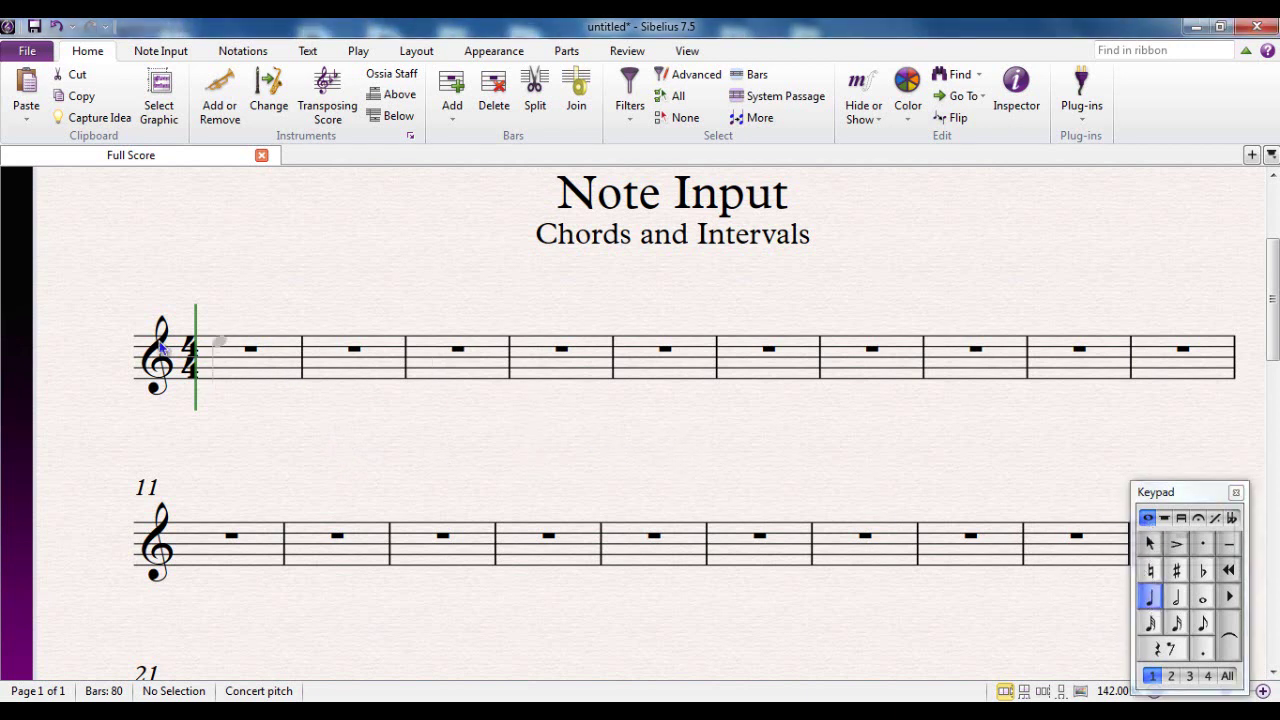
pyautogui.click(224, 374)
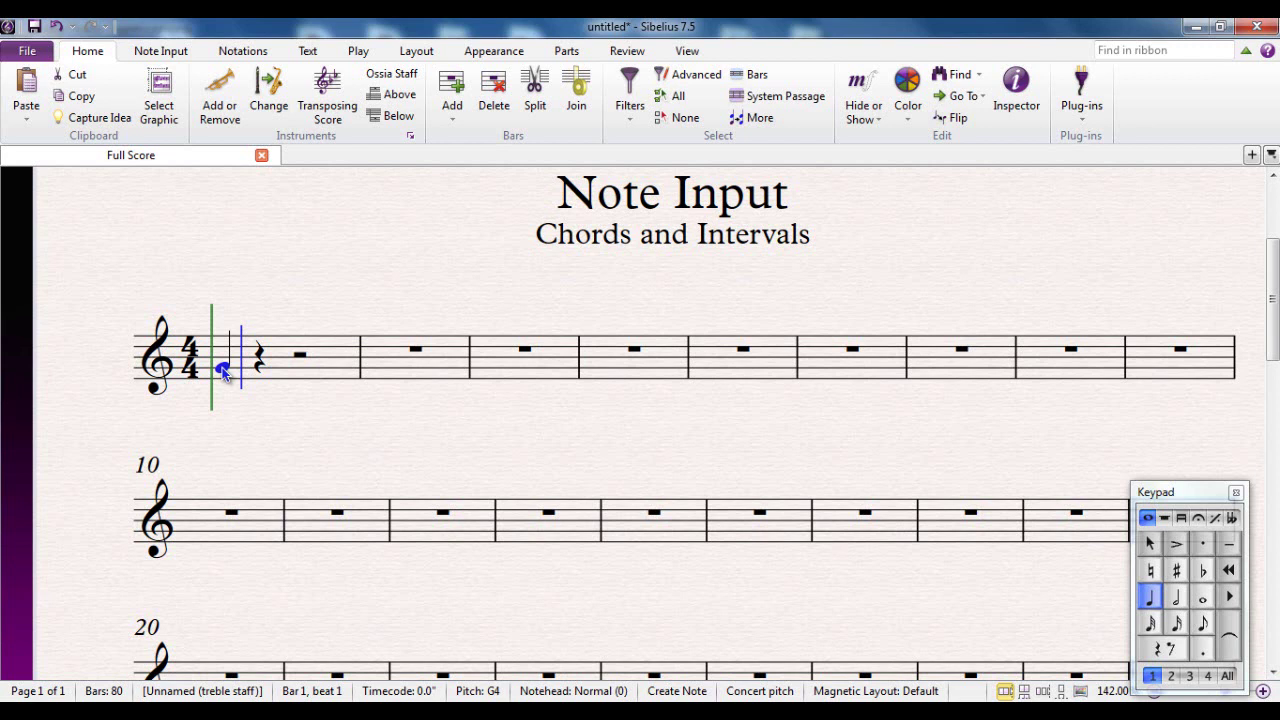
pyautogui.press('a')
pyautogui.press('c')
pyautogui.press('KP_3')
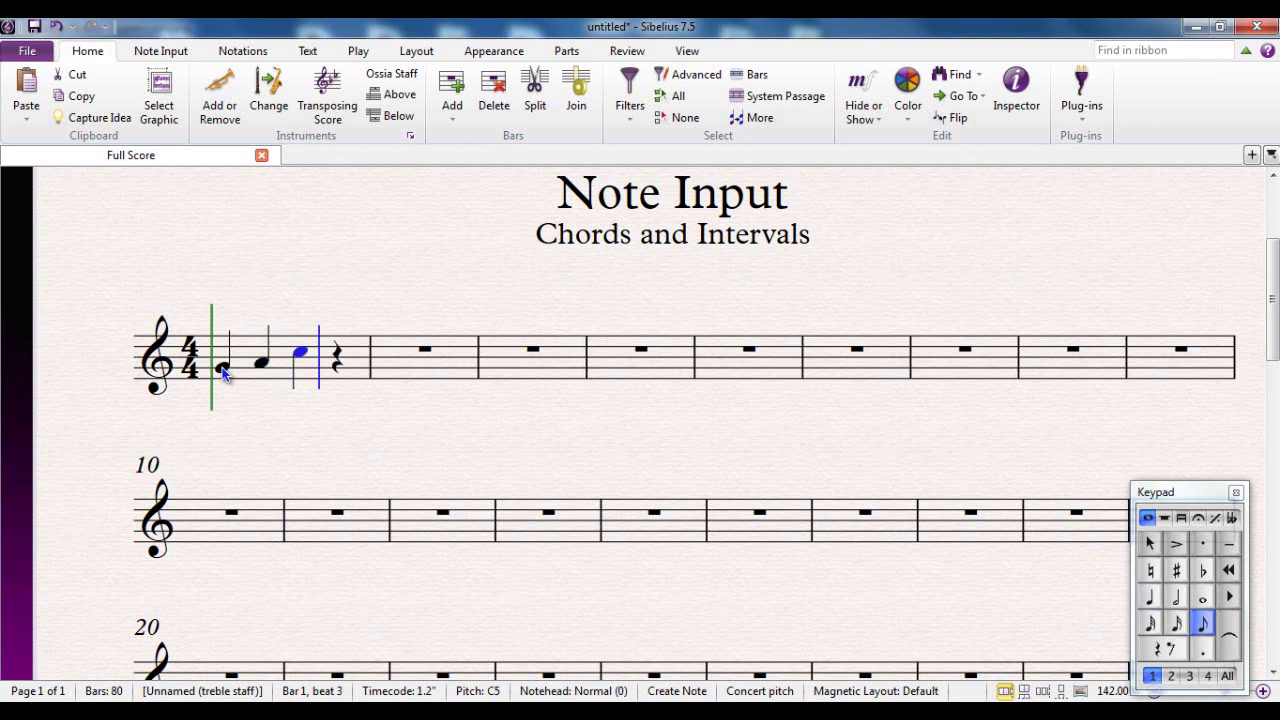
pyautogui.press('b')
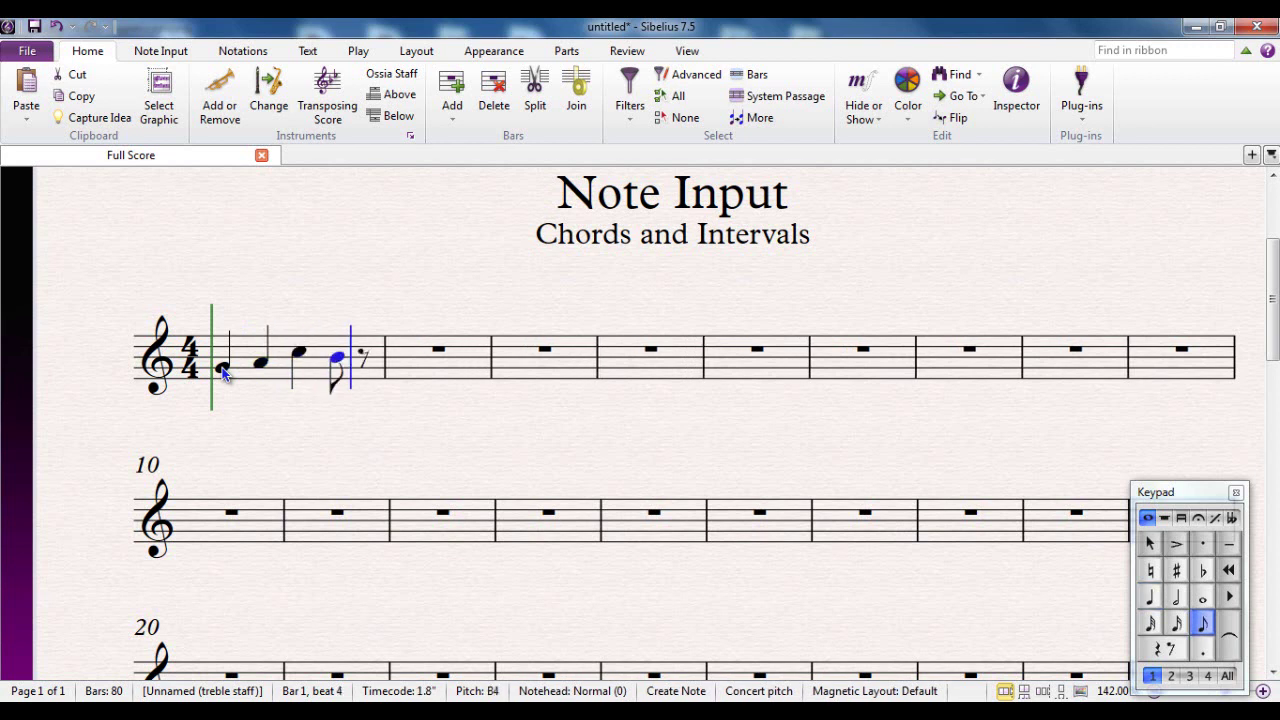
pyautogui.press('a')
pyautogui.press('KP_5')
pyautogui.press('g')
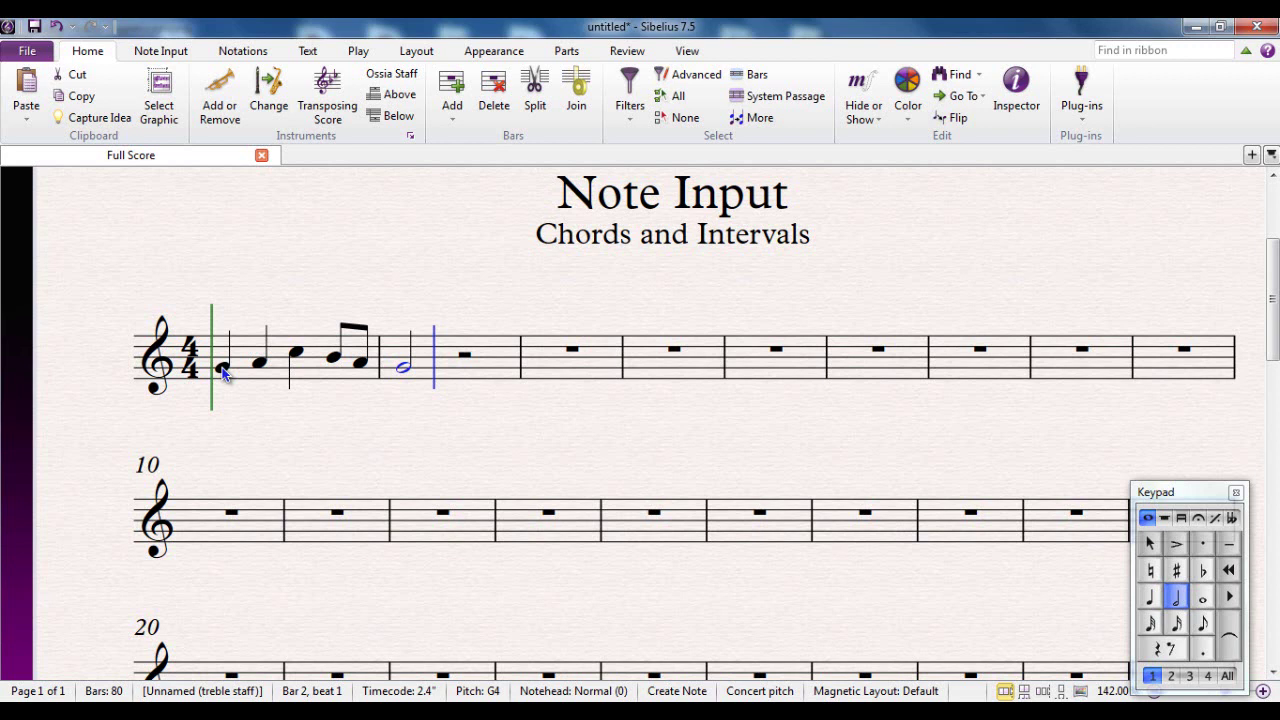
# - Place a half-note chord of G4, C5 and E5 at the start of bar 2 with the mouse
pyautogui.press('Escape')
pyautogui.press('Escape')
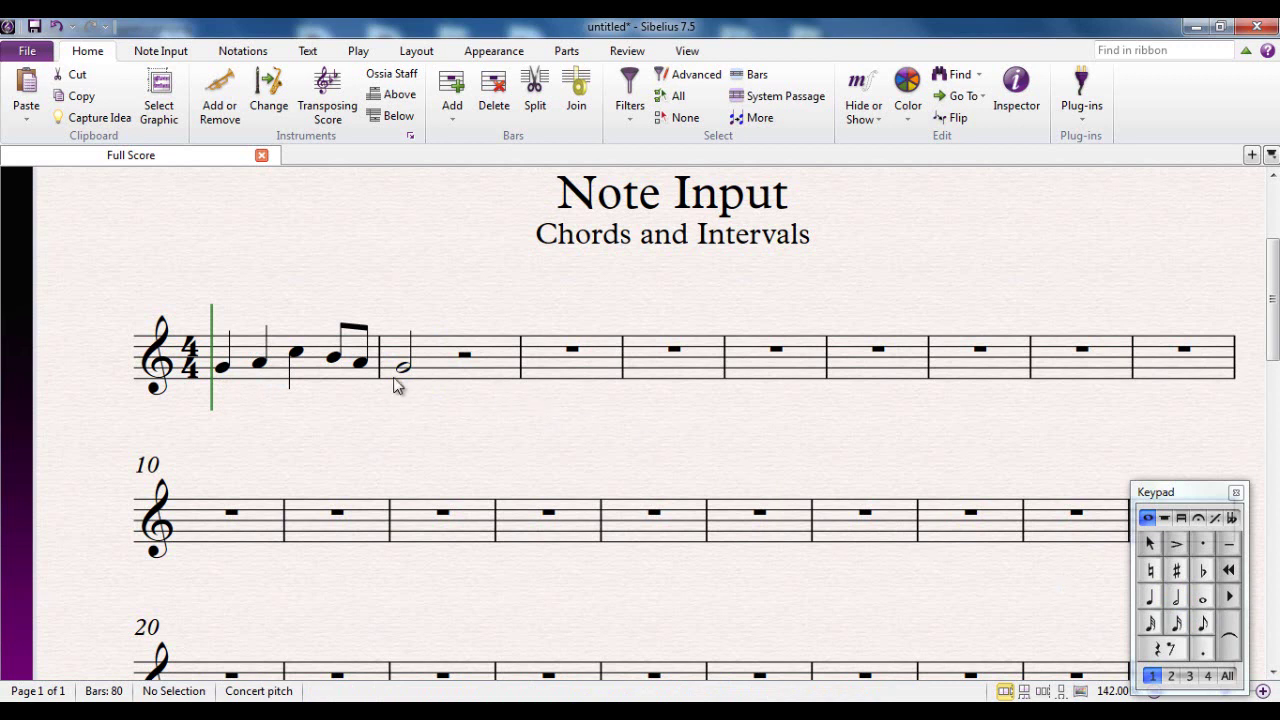
pyautogui.click(1176, 597)
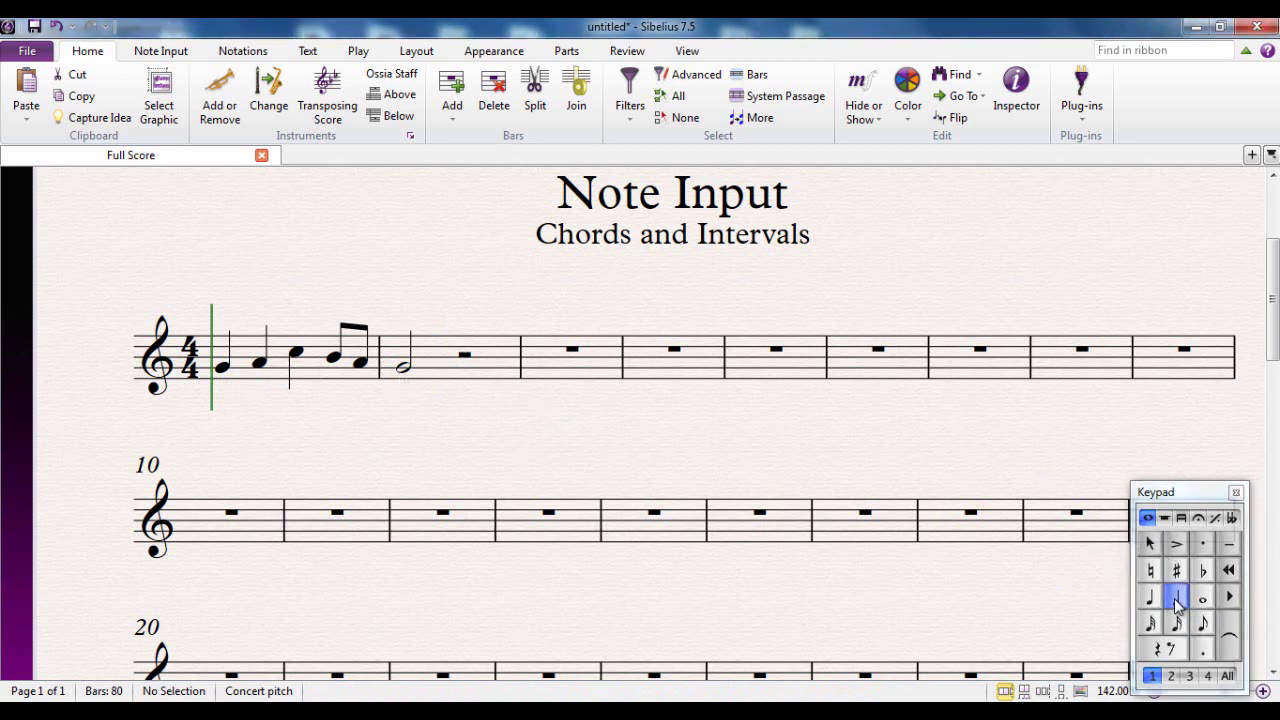
pyautogui.click(401, 349)
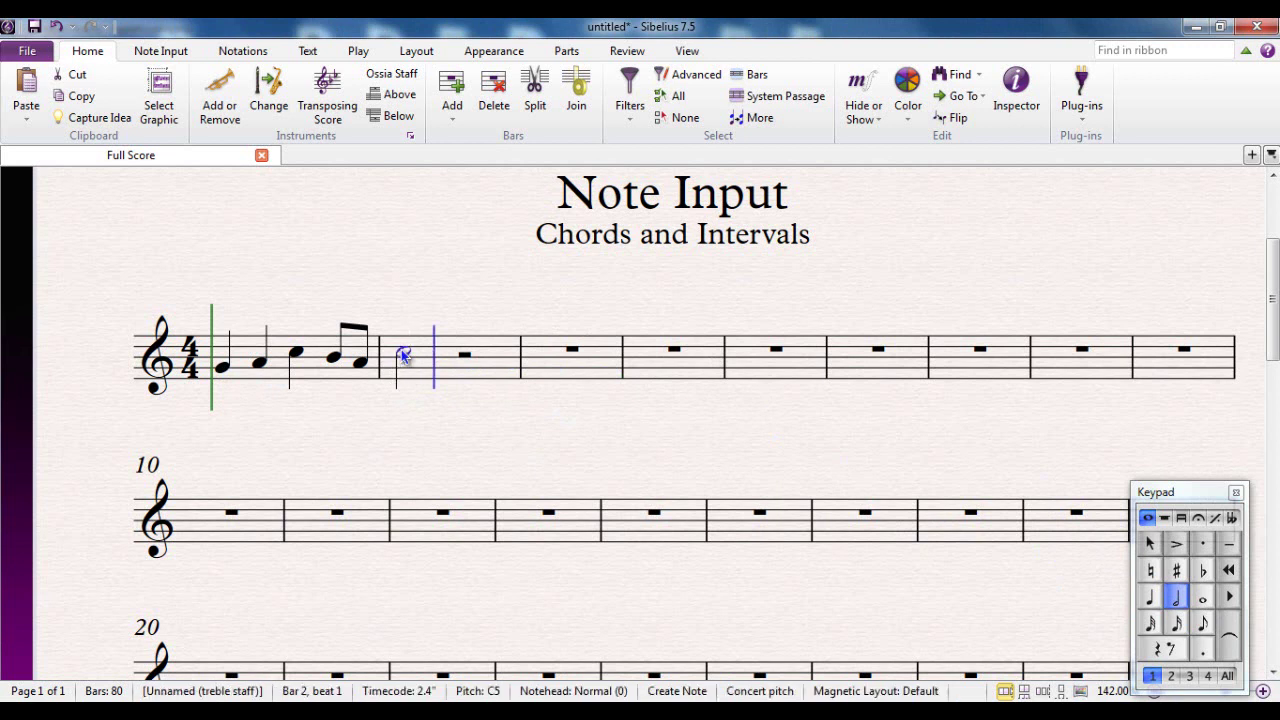
pyautogui.keyDown('ctrl'); pyautogui.click(401, 366); pyautogui.keyUp('ctrl')
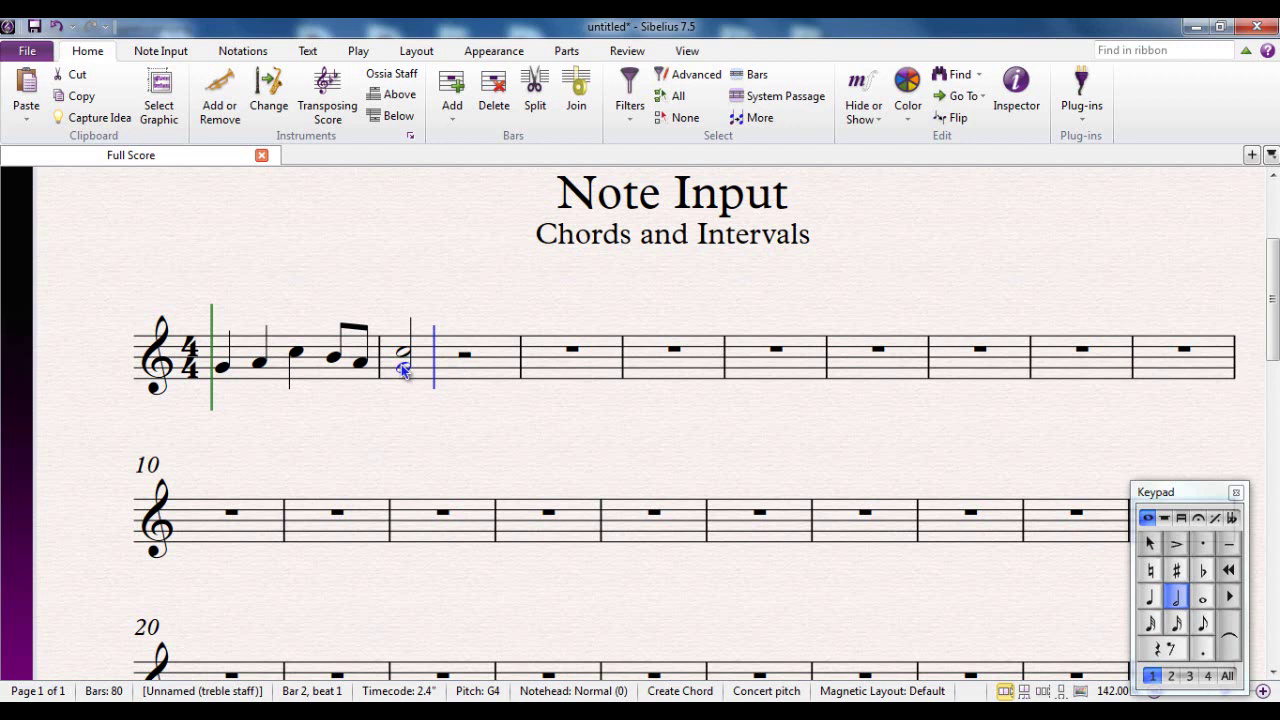
pyautogui.keyDown('ctrl'); pyautogui.click(403, 343); pyautogui.keyUp('ctrl')
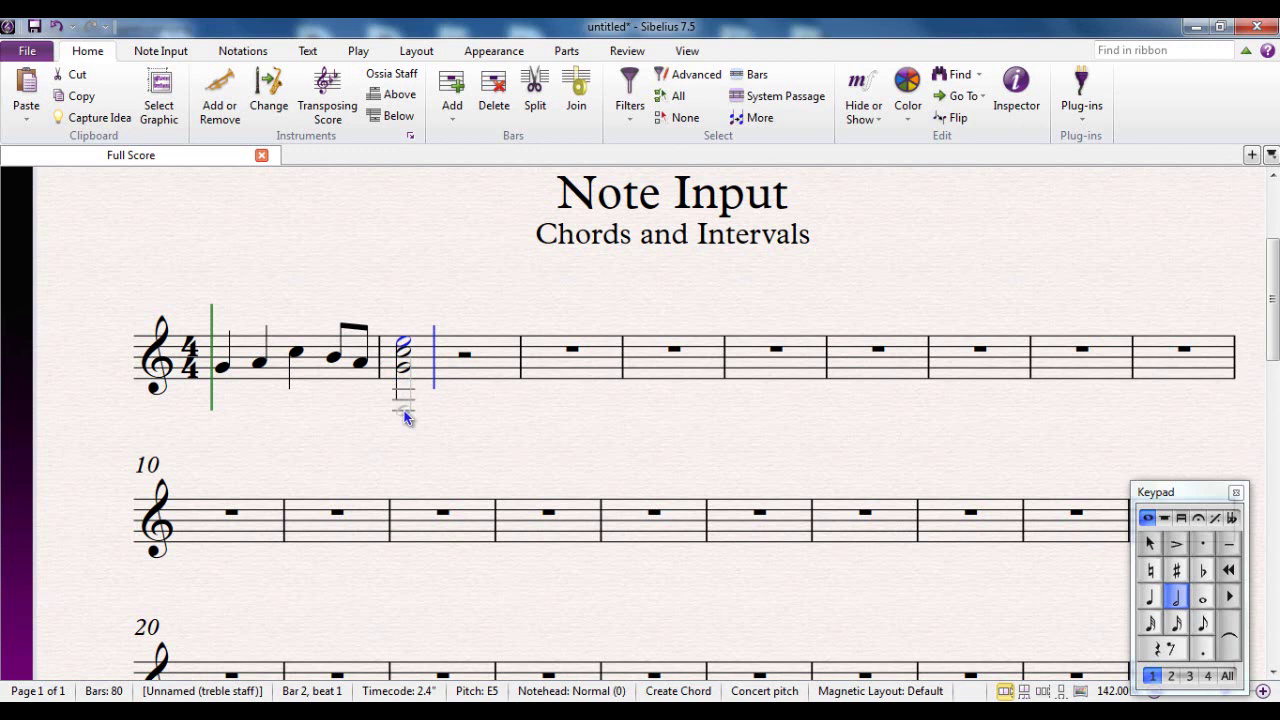
pyautogui.press('Escape')
pyautogui.press('Escape')
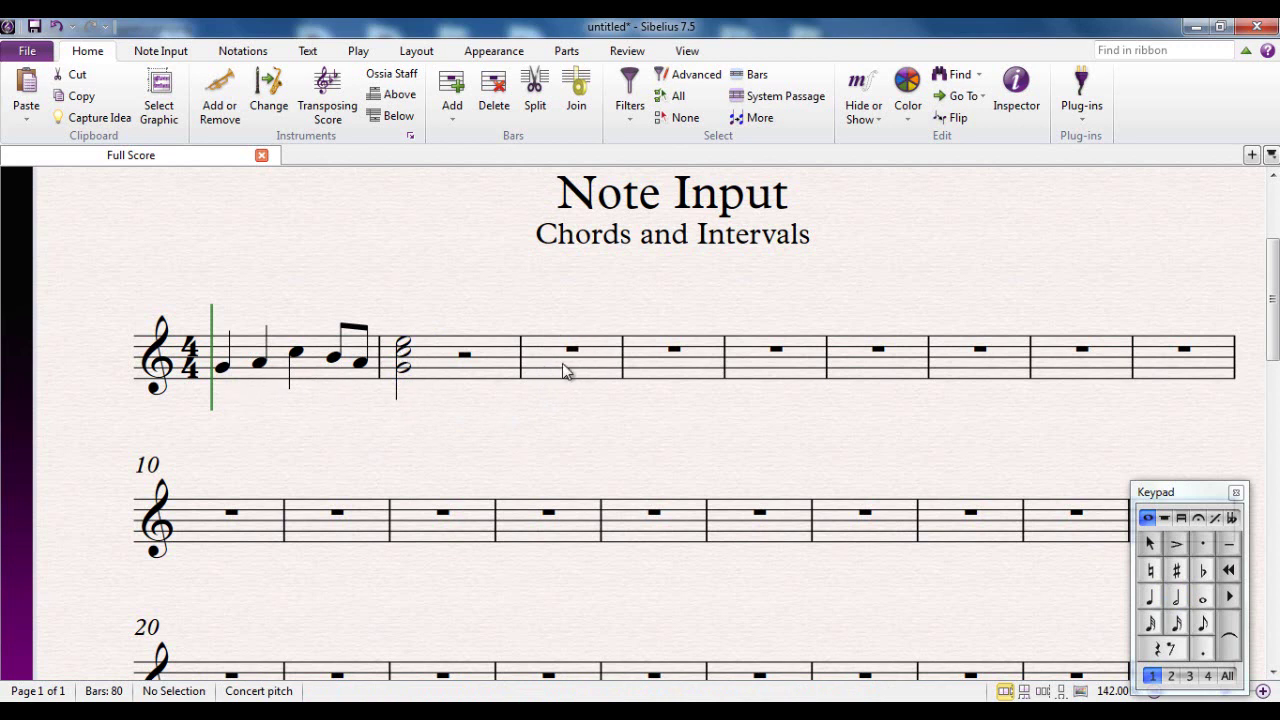
# - Enter quarters G4, A4, C5 and eighths B4, A4 in bar 3, then a half-note G4 opening bar 4
pyautogui.click(1150, 597)
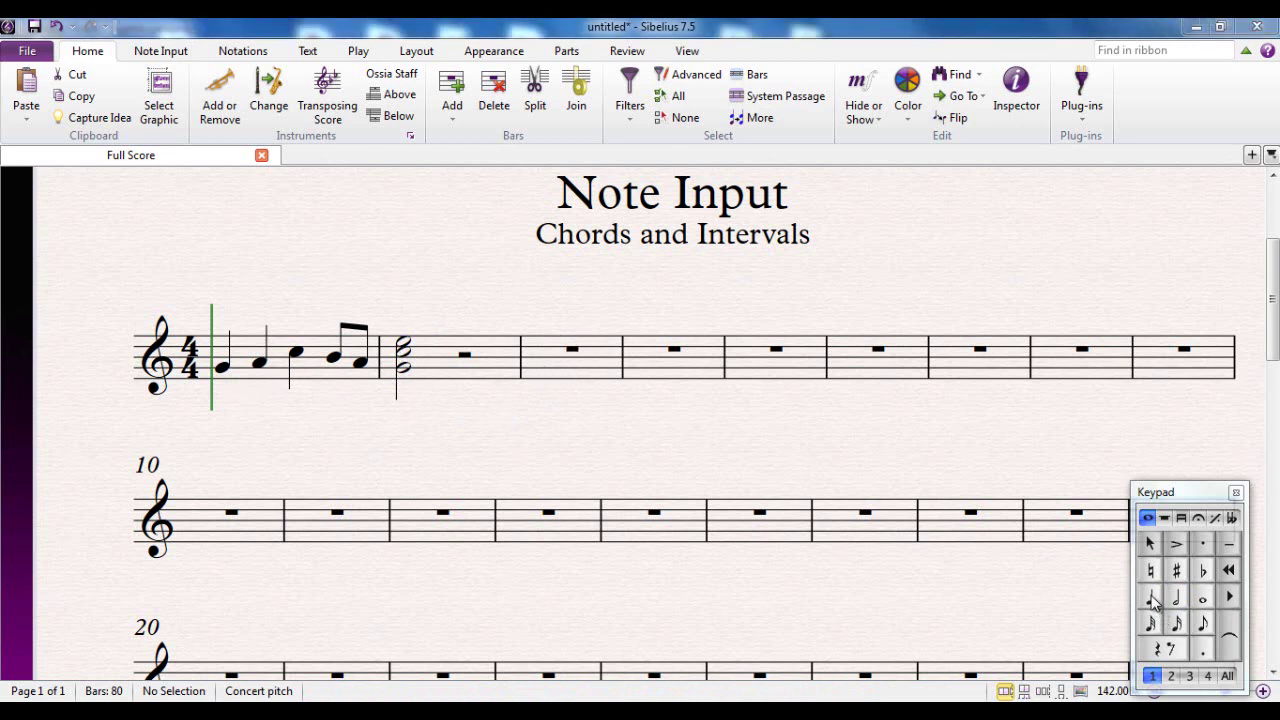
pyautogui.click(531, 373)
pyautogui.press('a')
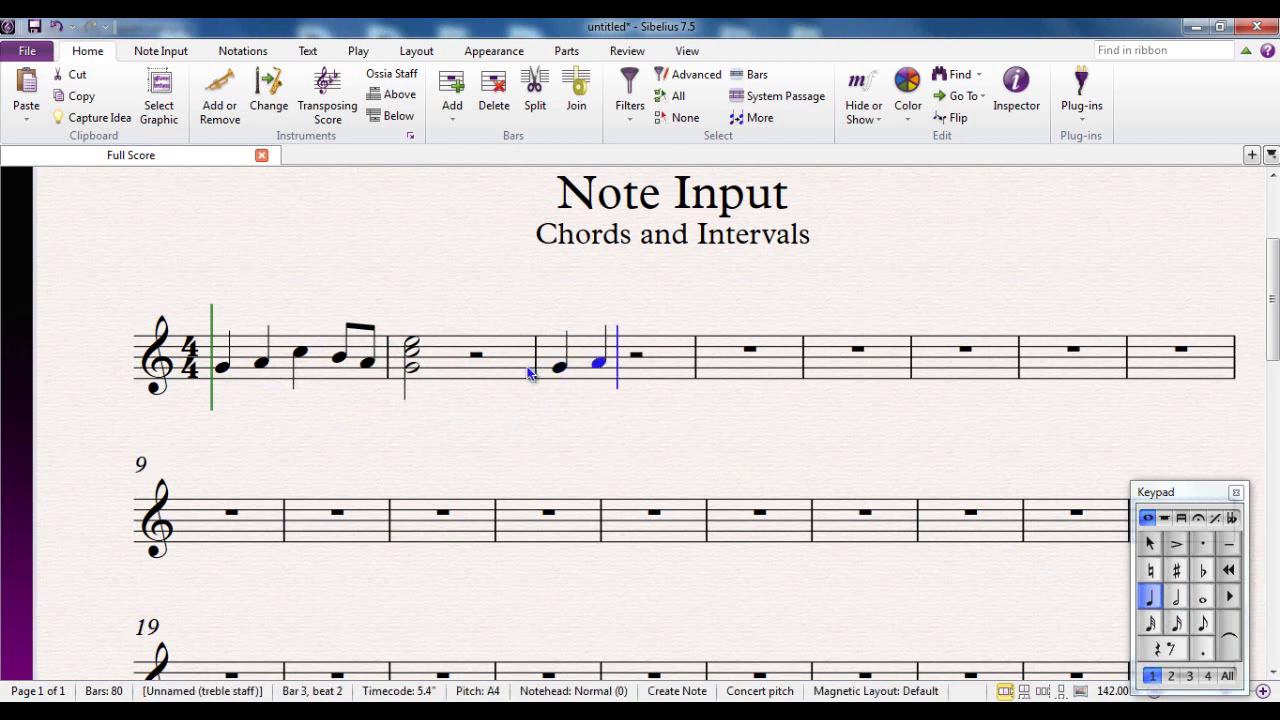
pyautogui.press('c')
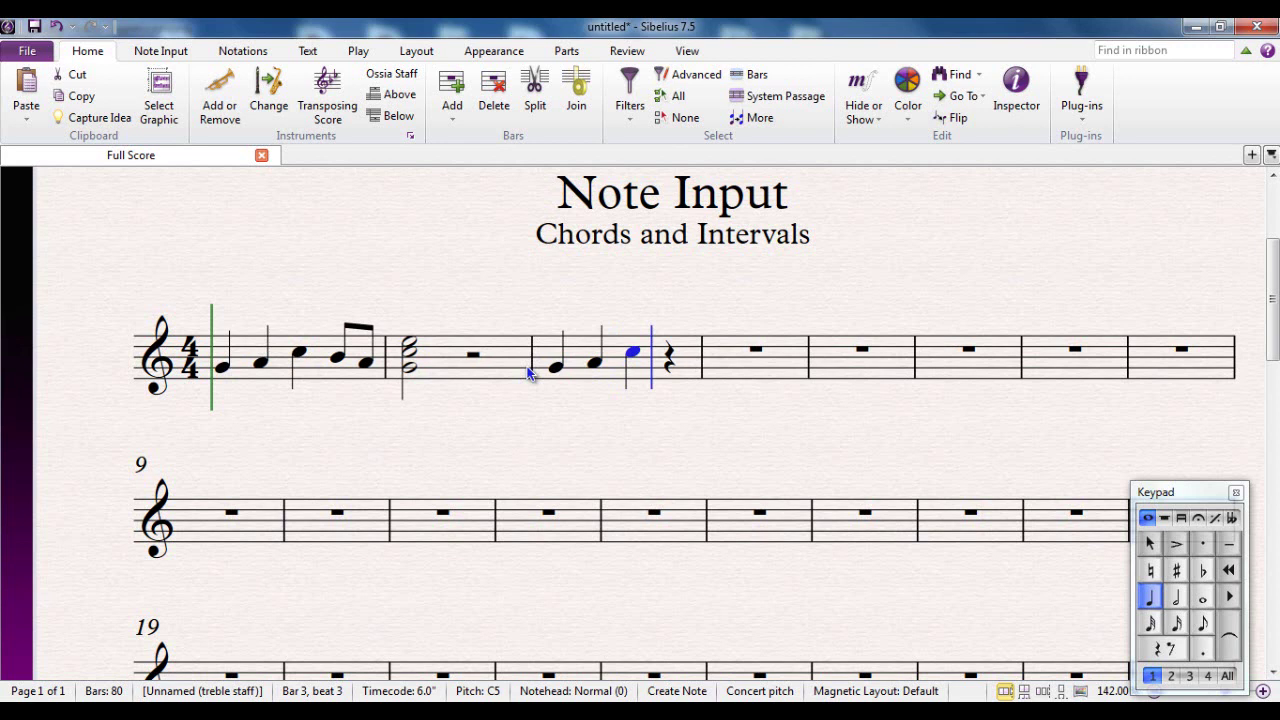
pyautogui.press('3')
pyautogui.press('b')
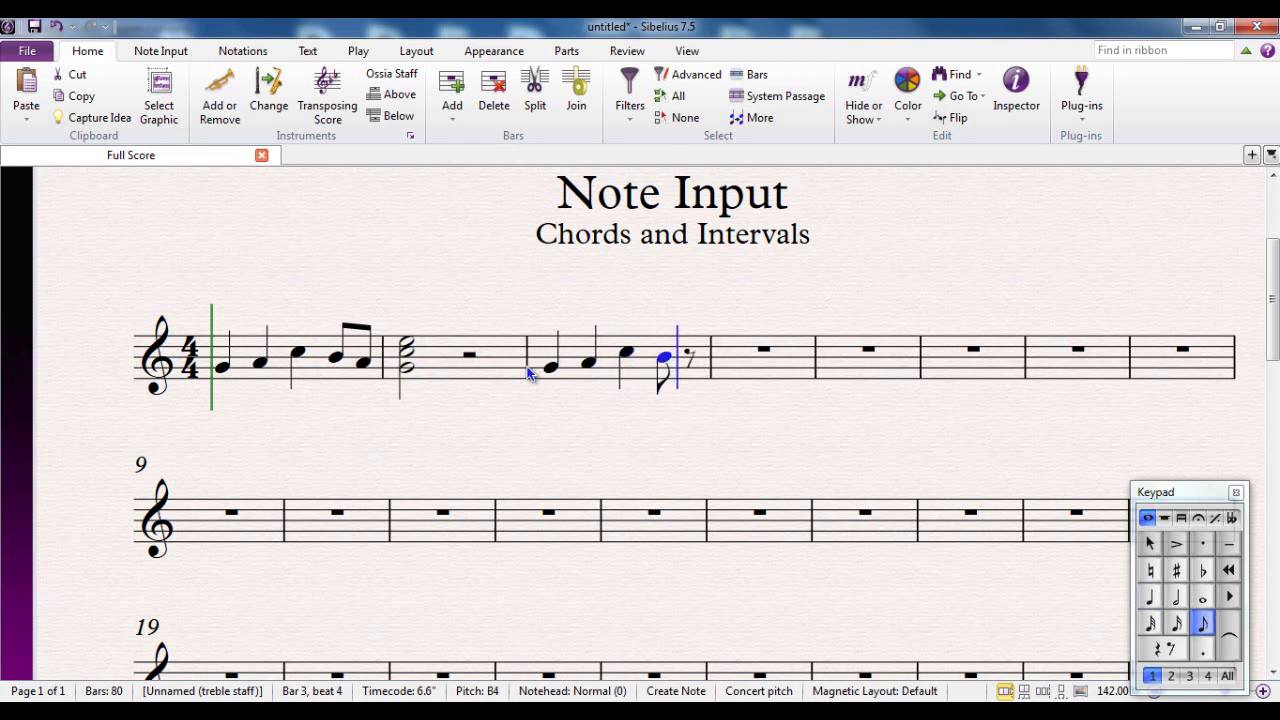
pyautogui.press('a')
pyautogui.press('5')
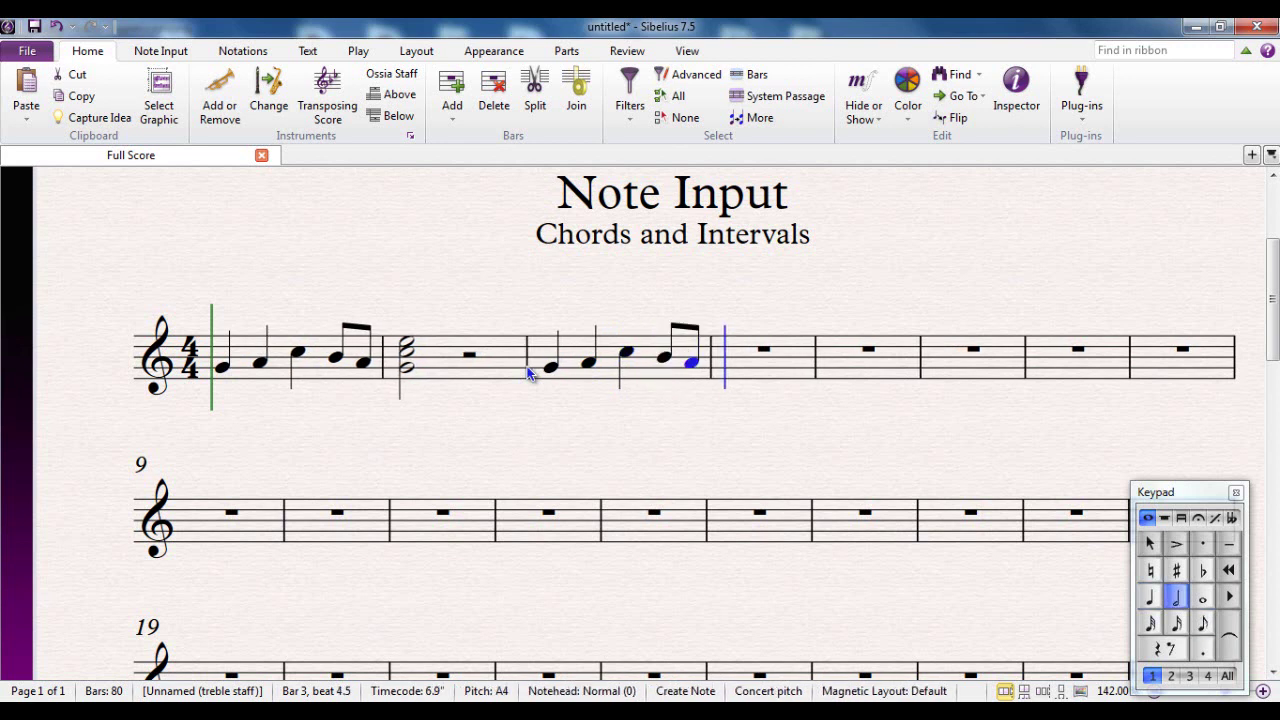
pyautogui.press('g')
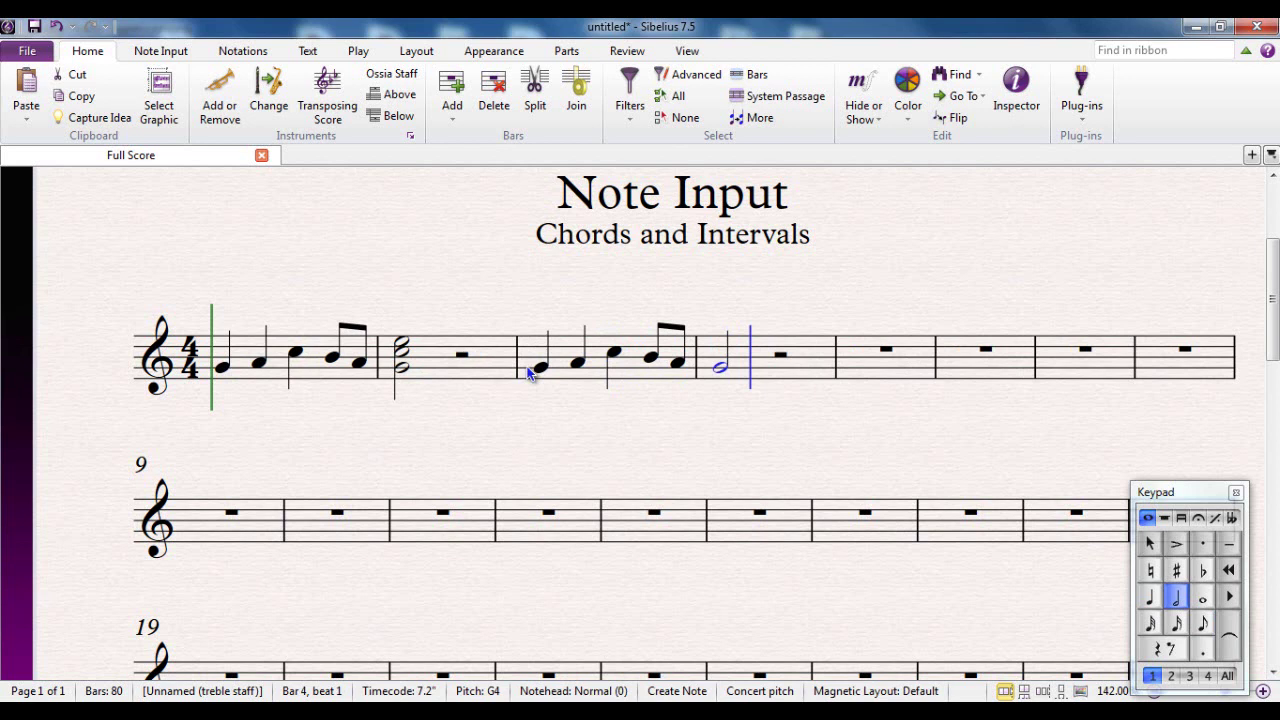
# - Stack C5, E5 and G5 on the half-note G4 using interval keys 4, 3, 3
pyautogui.press('4')
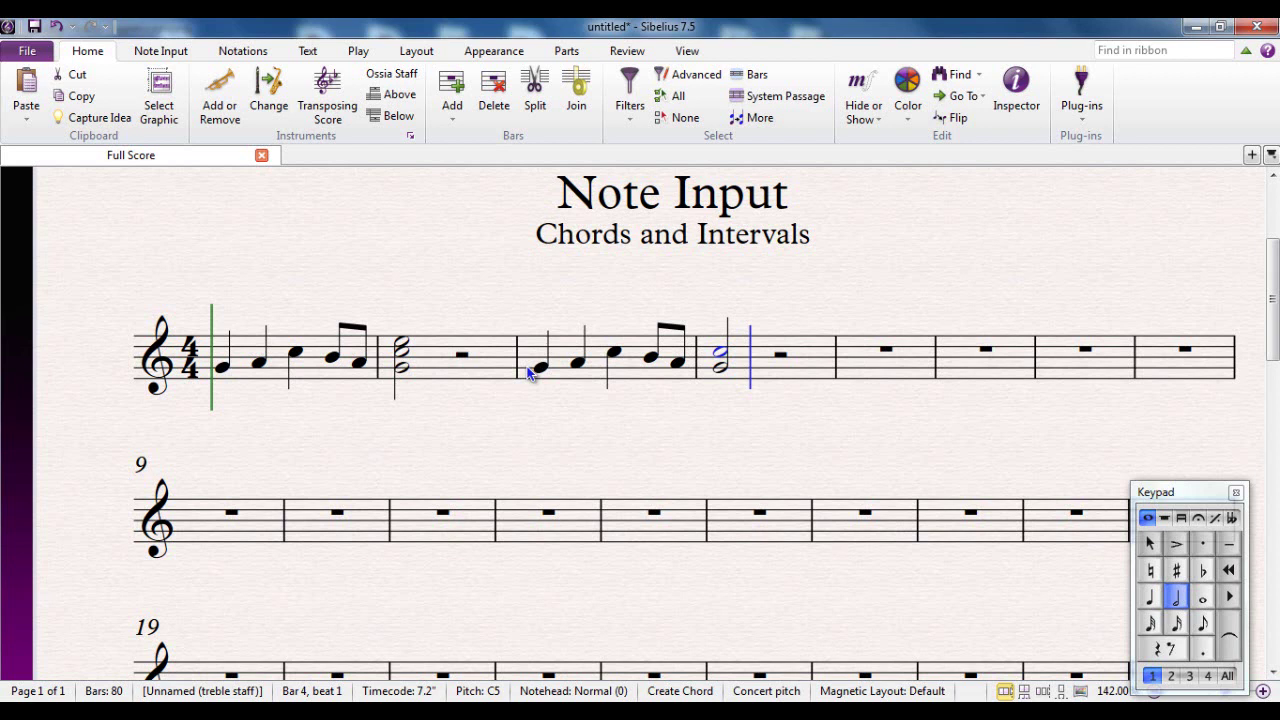
pyautogui.press('3')
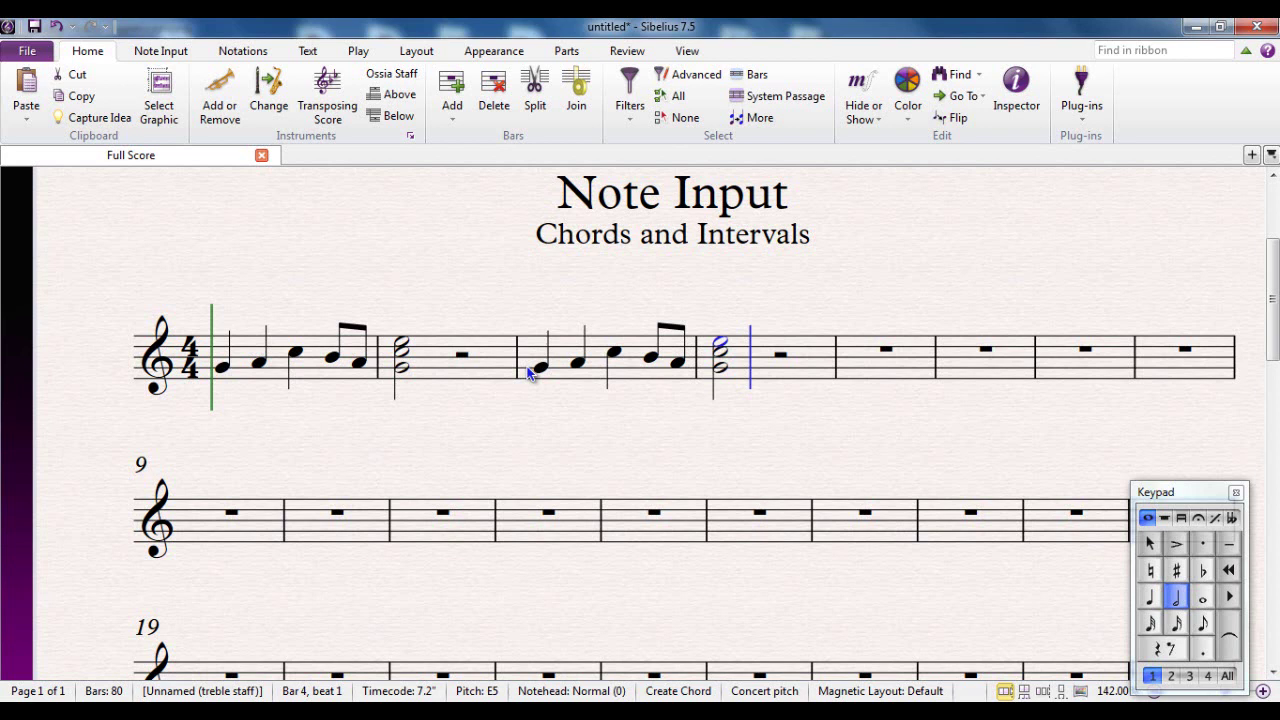
pyautogui.press('3')
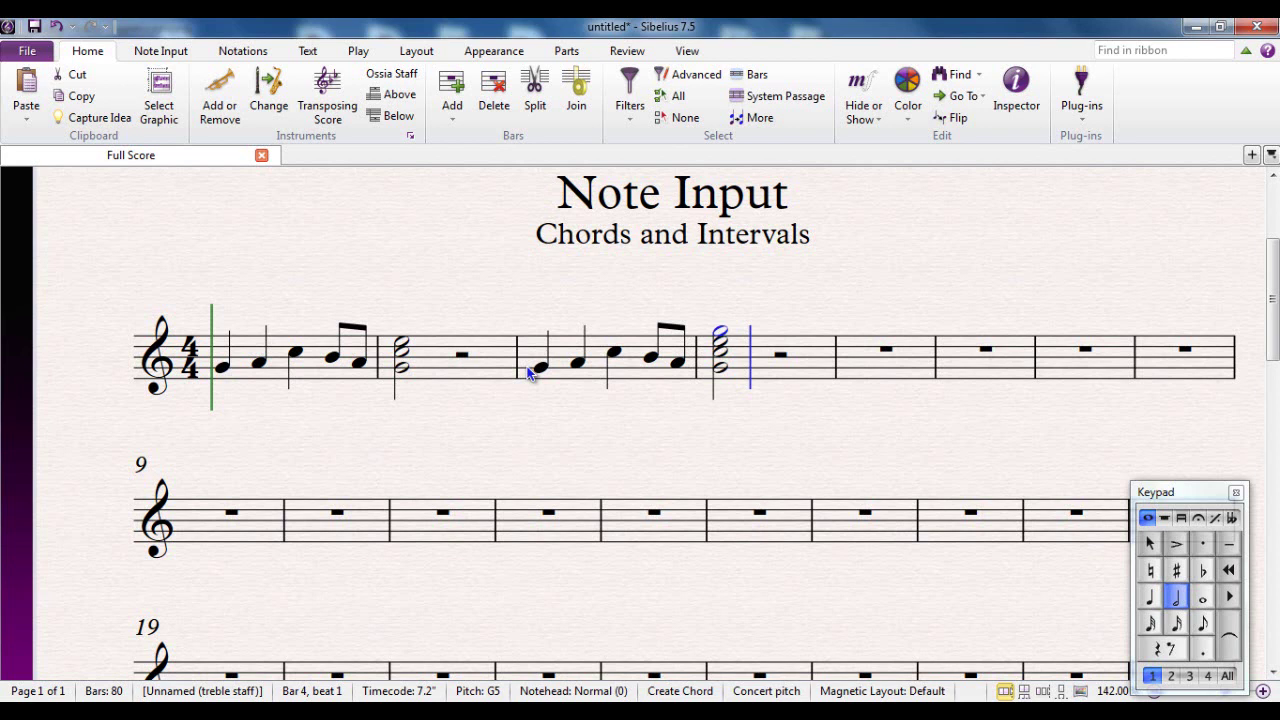
# - Add a half-note F4 on beat 3 and stack A4, C5 and F5 above it
pyautogui.press('f')
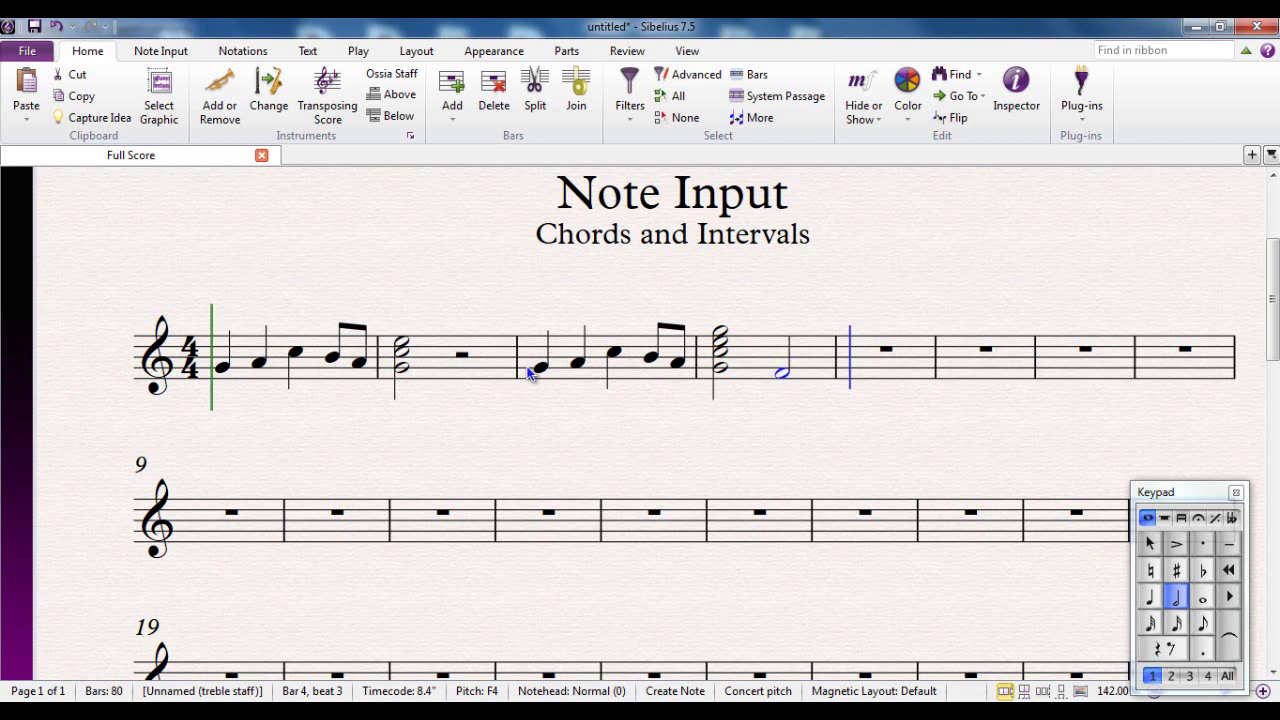
pyautogui.press('3')
pyautogui.press('3')
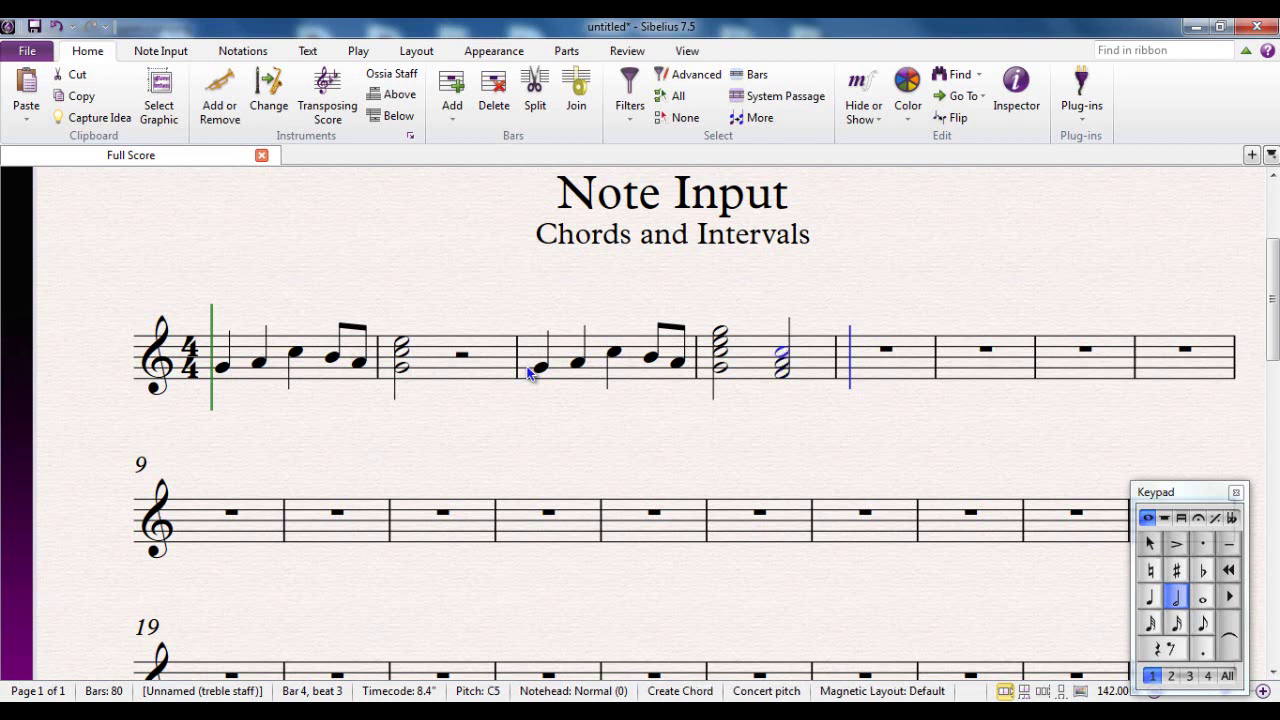
pyautogui.press('3')
pyautogui.press('2')
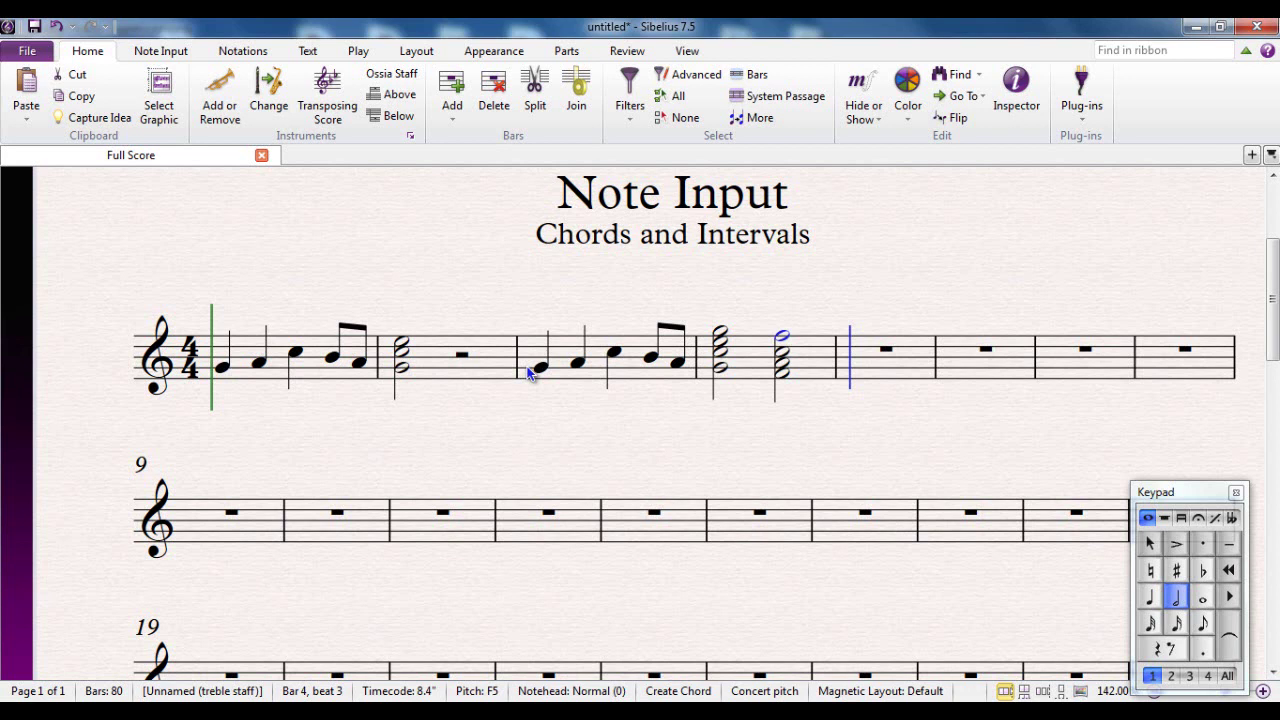
# - Enter a half-note G4 in bar 5 and add E4 and C4 below with Shift+3
pyautogui.press('g')
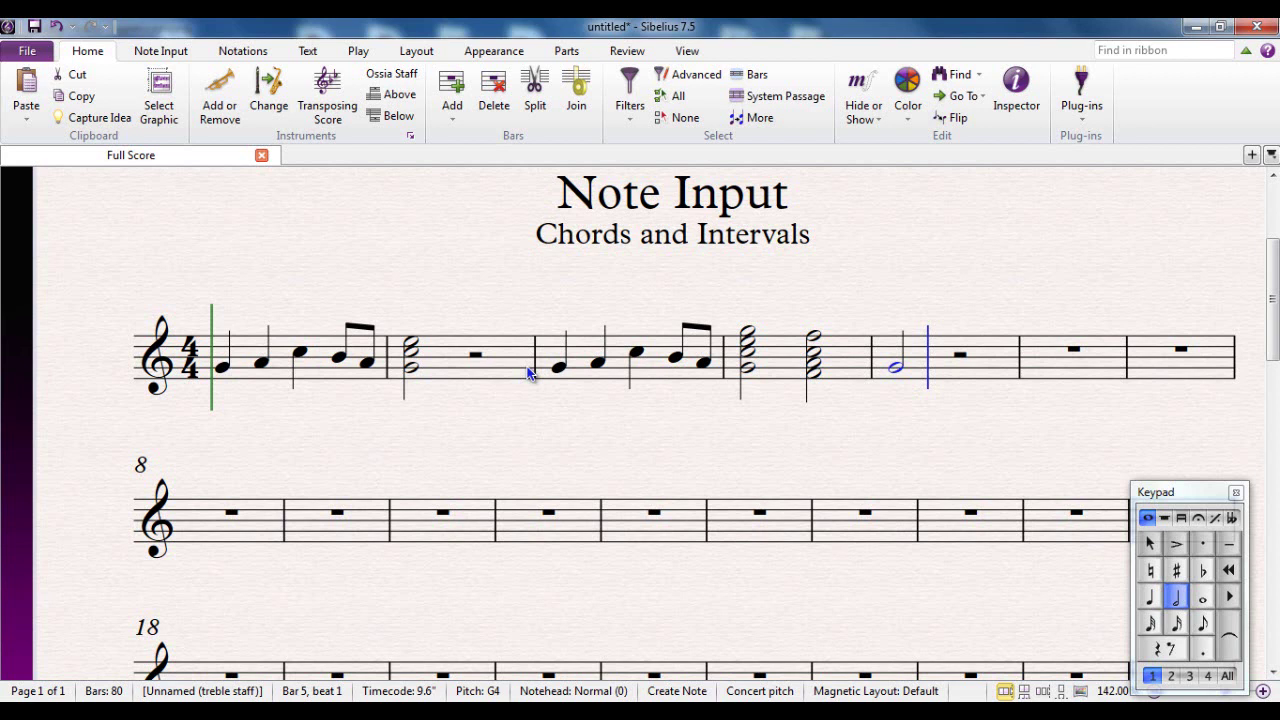
pyautogui.hotkey('shift', '3')
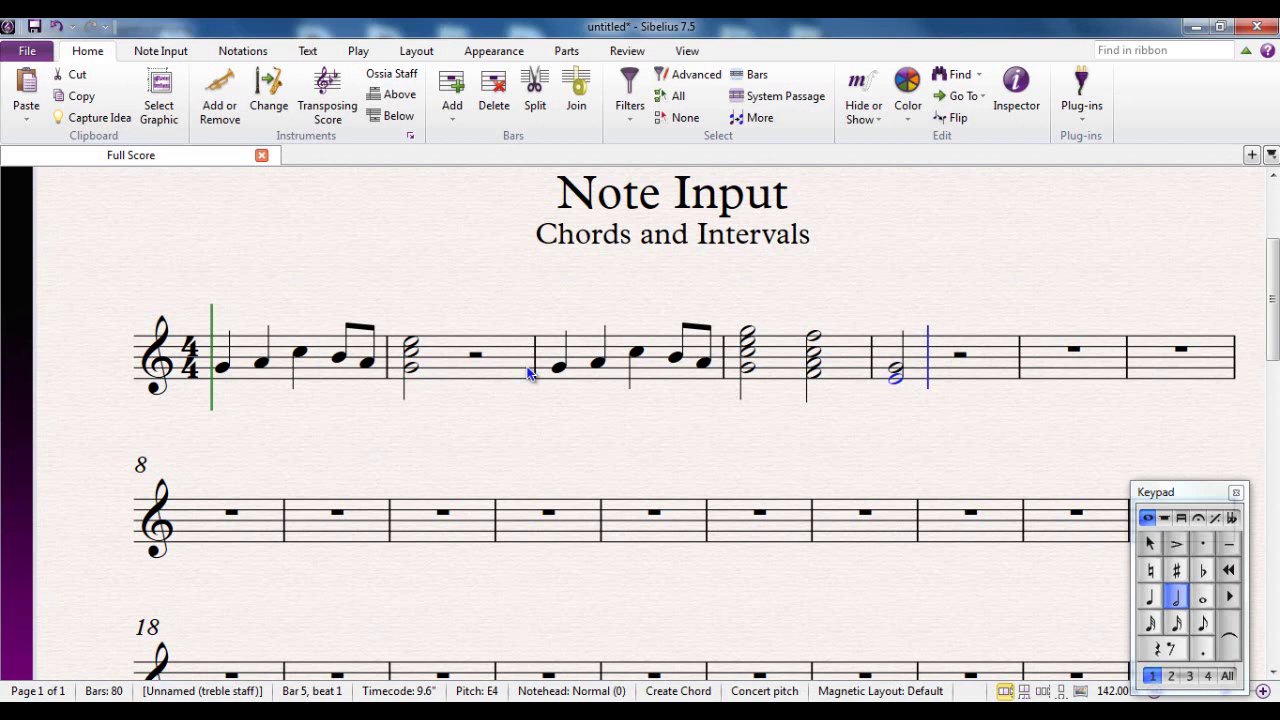
pyautogui.hotkey('shift', '3')
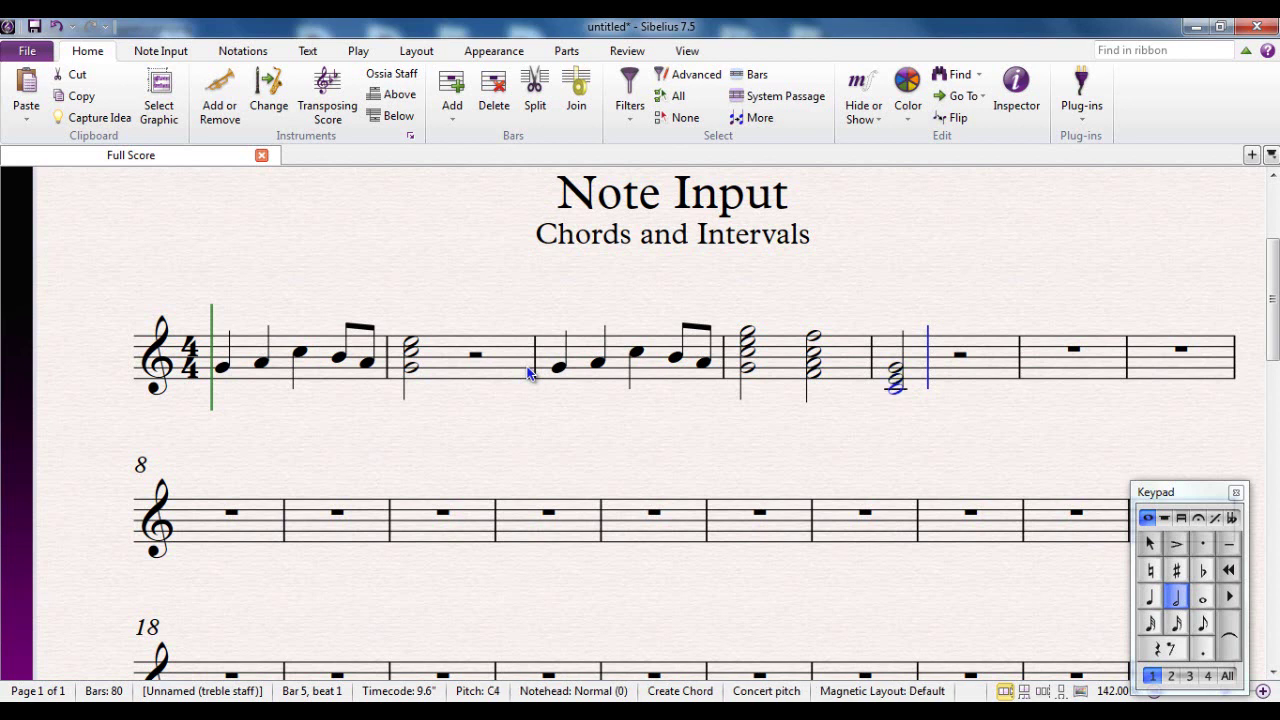